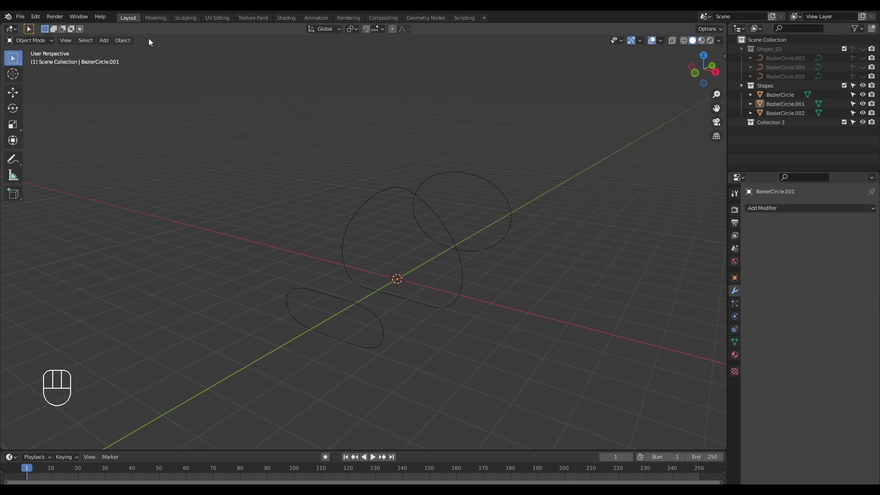
# - Check in the add-on preferences that LoopTools is enabled by searching for "loop", and close the preferences
pyautogui.click(41, 18)
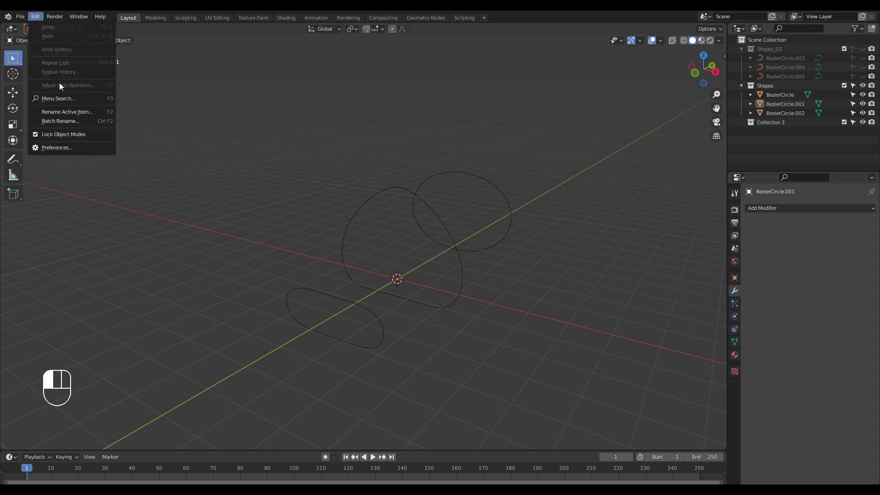
pyautogui.click(82, 146)
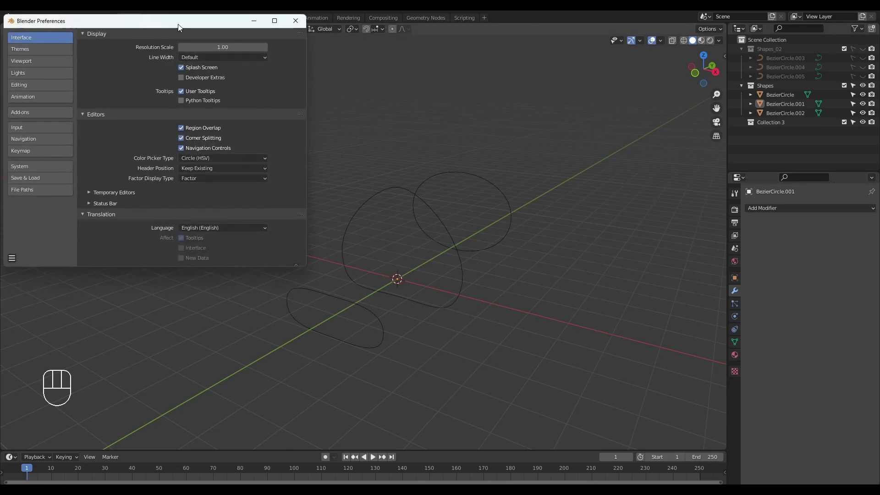
pyautogui.moveTo(178, 21); pyautogui.dragTo(427, 93)
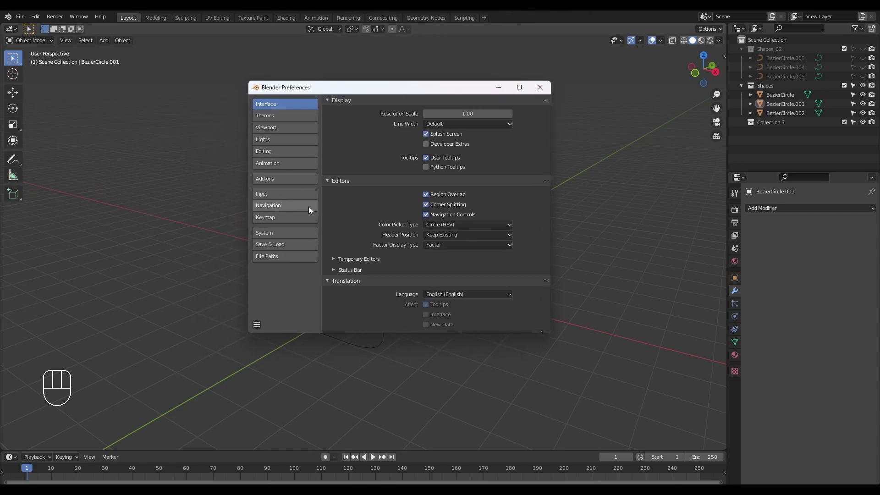
pyautogui.click(295, 180)
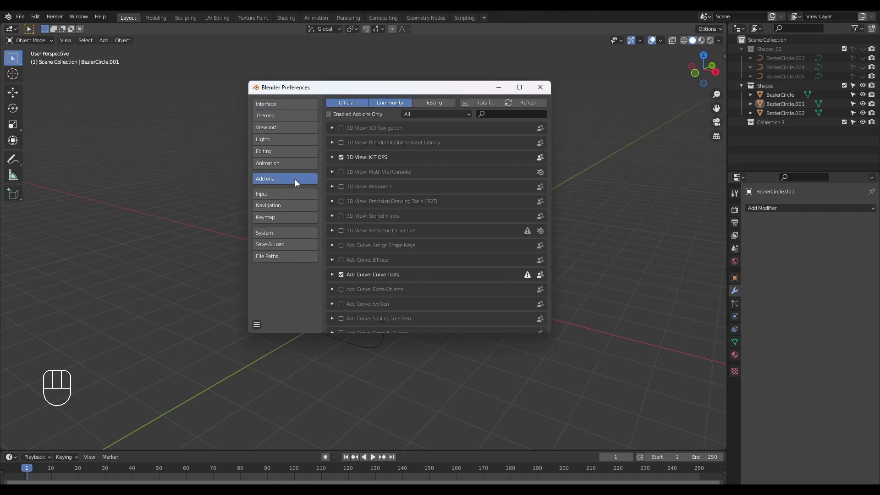
pyautogui.click(505, 115)
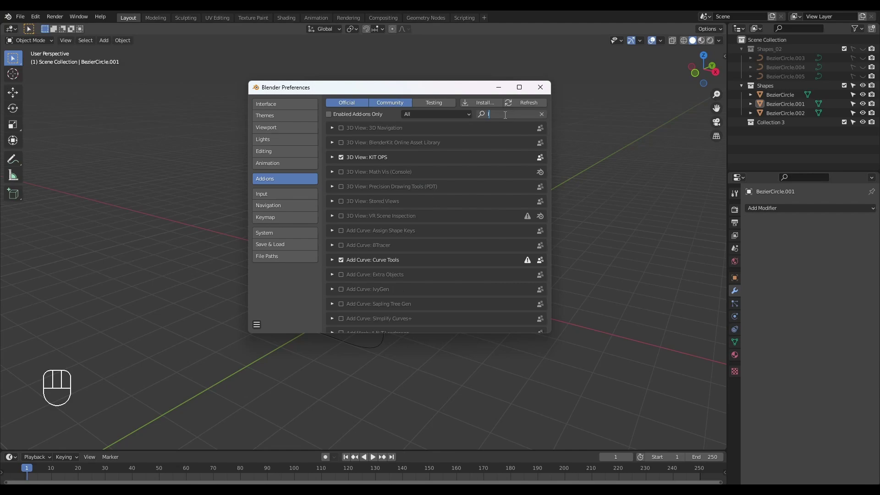
pyautogui.write('loop')
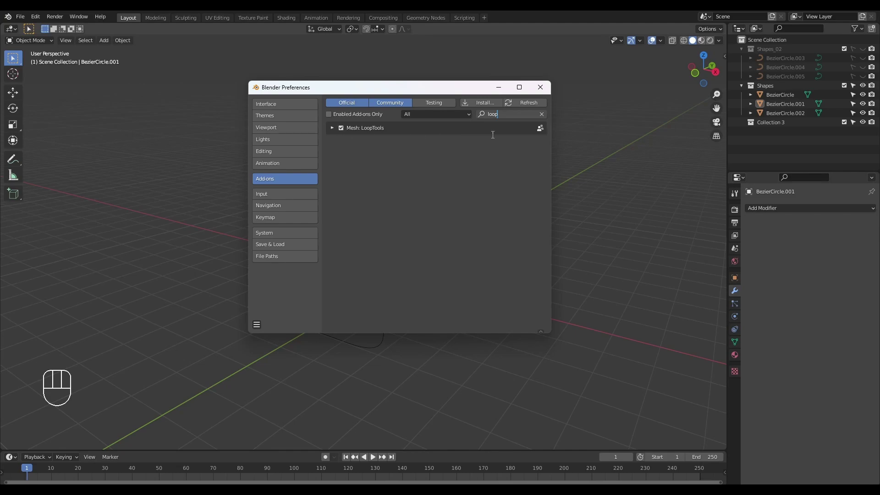
pyautogui.moveTo(509, 117); pyautogui.dragTo(468, 115)
pyautogui.click(541, 88)
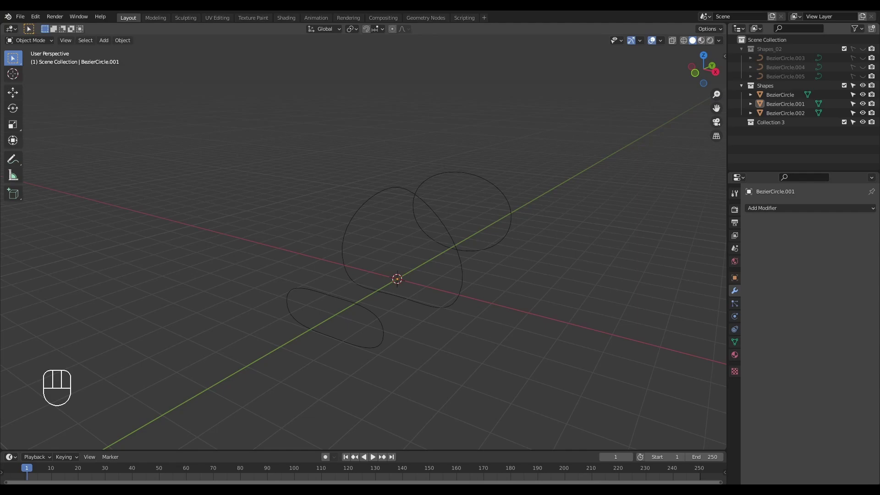
# - Annotate the three curve outlines with handwritten labels S1, S2 and S3 from front to back
pyautogui.click(16, 162)
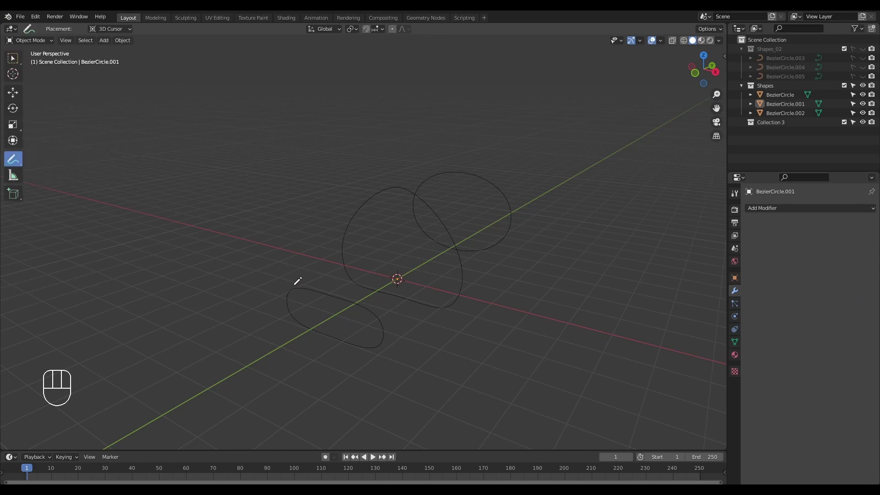
pyautogui.moveTo(298, 283)
pyautogui.mouseDown()
pyautogui.moveTo(289, 265)
pyautogui.moveTo(268, 260)
pyautogui.mouseUp()
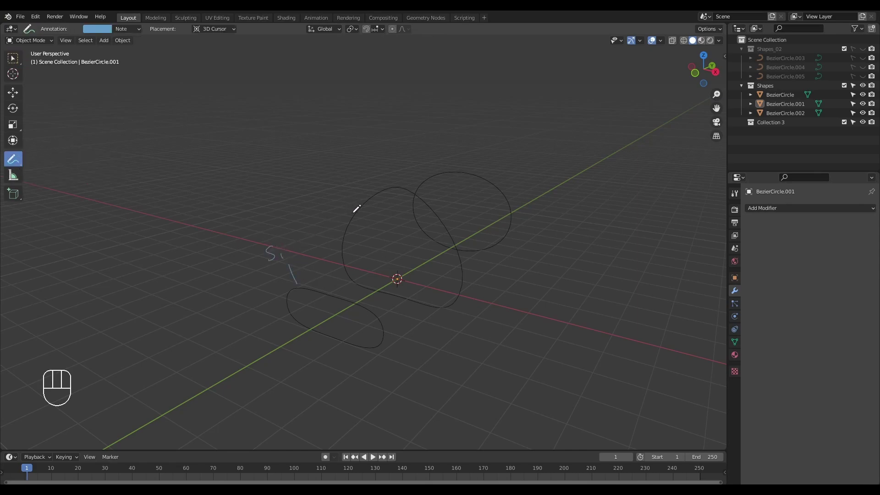
pyautogui.moveTo(337, 190)
pyautogui.mouseDown()
pyautogui.moveTo(328, 203)
pyautogui.moveTo(350, 211)
pyautogui.mouseUp()
pyautogui.moveTo(422, 156)
pyautogui.mouseDown()
pyautogui.moveTo(413, 170)
pyautogui.moveTo(434, 168)
pyautogui.mouseUp()
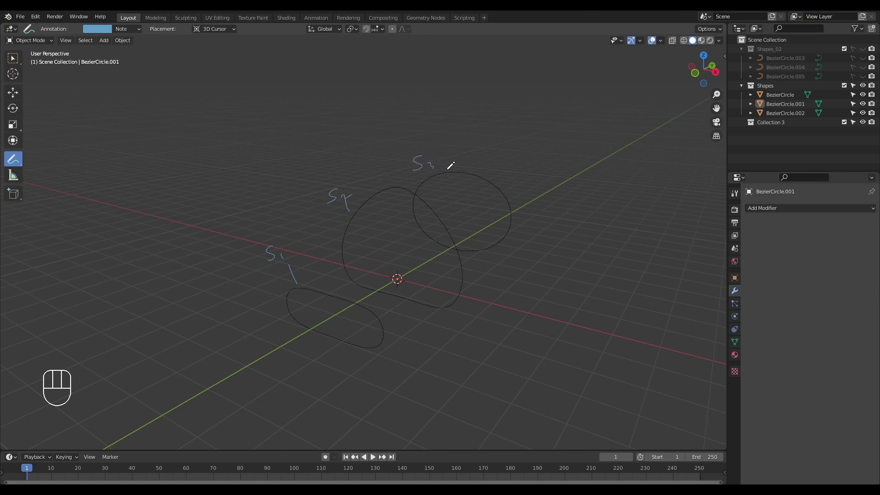
# - Handwrite the annotation "1. S1, S2, S3 = Verts." in the empty area above the shapes
pyautogui.moveTo(65, 94); pyautogui.dragTo(64, 105)
pyautogui.click(73, 104)
pyautogui.moveTo(97, 94); pyautogui.dragTo(91, 105)
pyautogui.moveTo(104, 106)
pyautogui.mouseDown()
pyautogui.moveTo(134, 99)
pyautogui.moveTo(127, 104)
pyautogui.mouseUp()
pyautogui.moveTo(144, 105)
pyautogui.mouseDown()
pyautogui.moveTo(153, 113)
pyautogui.moveTo(166, 104)
pyautogui.mouseUp()
pyautogui.moveTo(180, 89); pyautogui.dragTo(174, 102)
pyautogui.moveTo(190, 99)
pyautogui.mouseDown()
pyautogui.moveTo(190, 111)
pyautogui.moveTo(220, 92)
pyautogui.mouseUp()
pyautogui.moveTo(214, 98)
pyautogui.mouseDown()
pyautogui.moveTo(245, 80)
pyautogui.moveTo(271, 98)
pyautogui.mouseUp()
pyautogui.moveTo(276, 82); pyautogui.dragTo(282, 101)
pyautogui.click(299, 101)
# - Handwrite "2. Joined." below the first note and add check marks beside the shape labels
pyautogui.moveTo(58, 140); pyautogui.dragTo(72, 148)
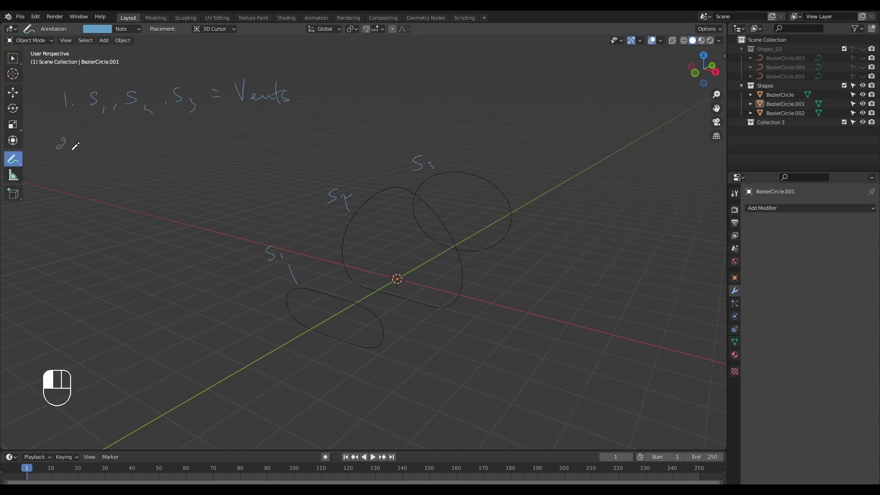
pyautogui.click(76, 148)
pyautogui.moveTo(324, 281); pyautogui.dragTo(334, 263)
pyautogui.moveTo(395, 176); pyautogui.dragTo(468, 155)
pyautogui.moveTo(111, 135); pyautogui.dragTo(147, 152)
pyautogui.moveTo(155, 147)
pyautogui.mouseDown()
pyautogui.moveTo(150, 151)
pyautogui.moveTo(160, 153)
pyautogui.mouseUp()
# - Delete the annotation layer to remove all handwritten notes from the scene
pyautogui.press('n')
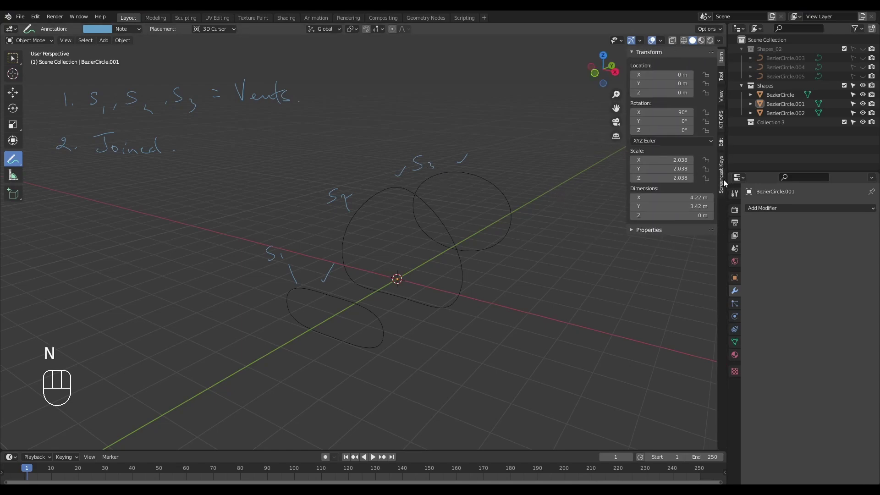
pyautogui.click(720, 145)
pyautogui.click(722, 97)
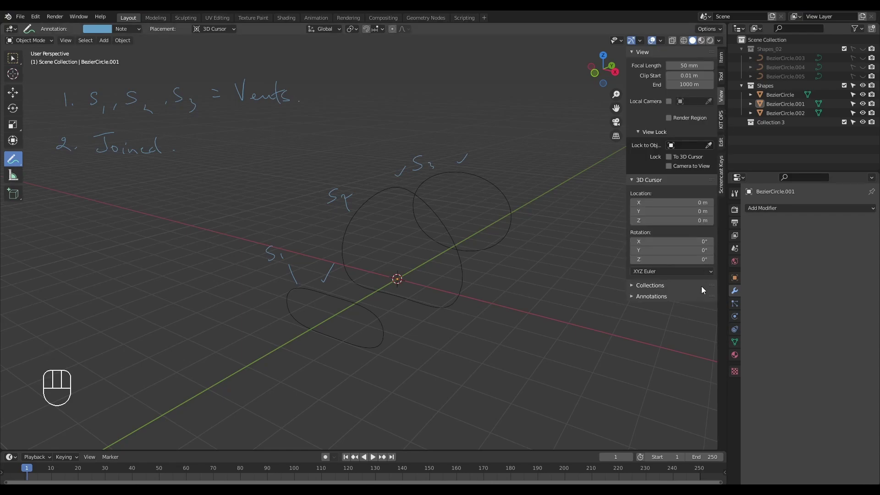
pyautogui.click(669, 297)
pyautogui.click(710, 309)
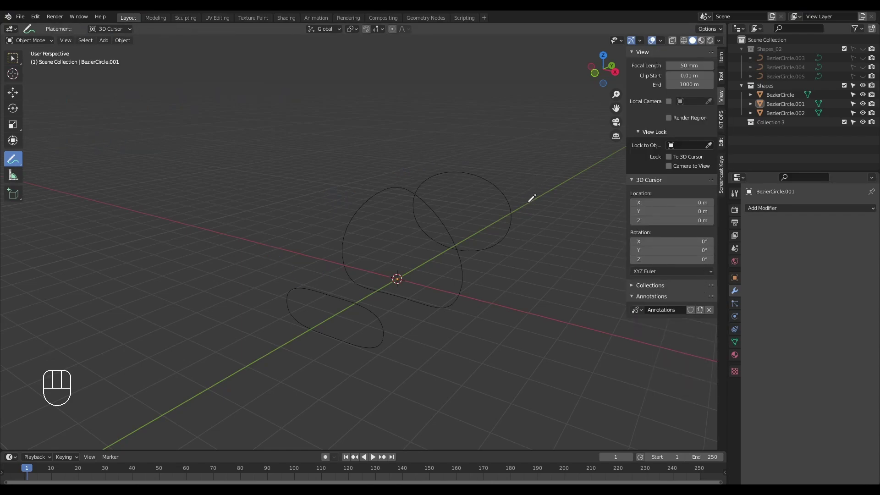
# - Join the three circle outlines into one object, ending with the rear circle as active, and enter Edit Mode
pyautogui.press('w')
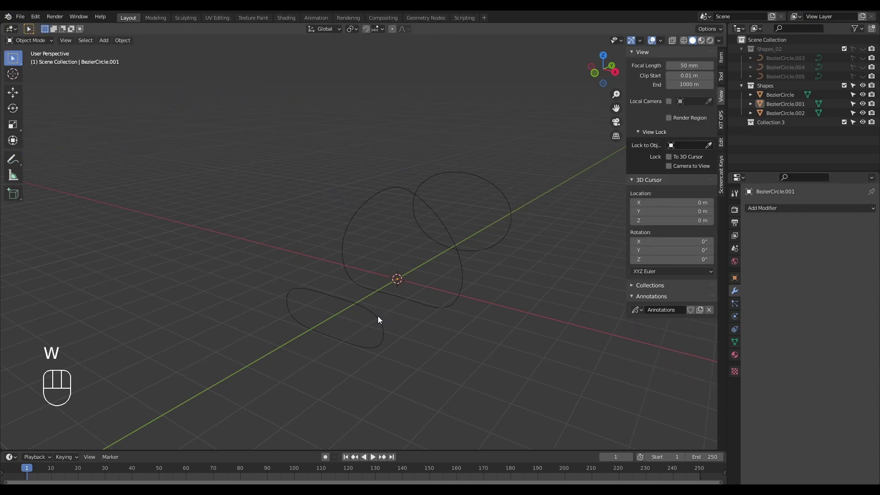
pyautogui.keyDown('shift'); pyautogui.moveTo(455, 270); pyautogui.dragTo(418, 258, button='middle'); pyautogui.keyUp('shift')
pyautogui.keyDown('ctrl'); pyautogui.moveTo(438, 280); pyautogui.dragTo(449, 265, button='middle'); pyautogui.keyUp('ctrl')
pyautogui.keyDown('shift'); pyautogui.moveTo(449, 265); pyautogui.dragTo(465, 260, button='middle'); pyautogui.keyUp('shift')
pyautogui.keyDown('shift'); pyautogui.click(343, 309); pyautogui.keyUp('shift')
pyautogui.keyDown('shift'); pyautogui.click(444, 269); pyautogui.keyUp('shift')
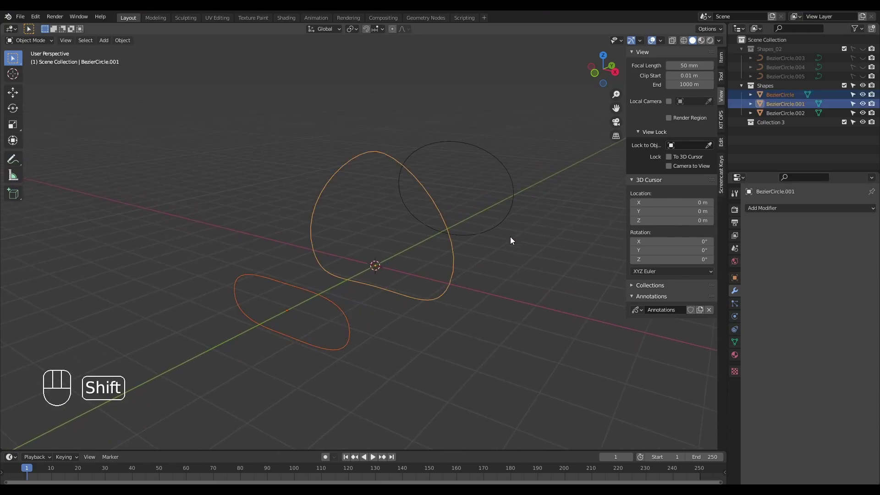
pyautogui.keyDown('shift'); pyautogui.click(510, 235); pyautogui.keyUp('shift')
pyautogui.hotkey('ctrl', 'j')
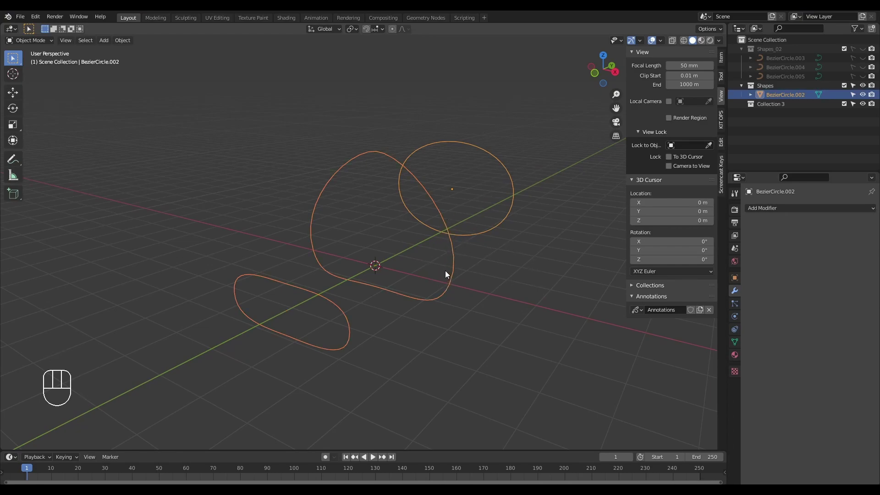
pyautogui.press('Tab')
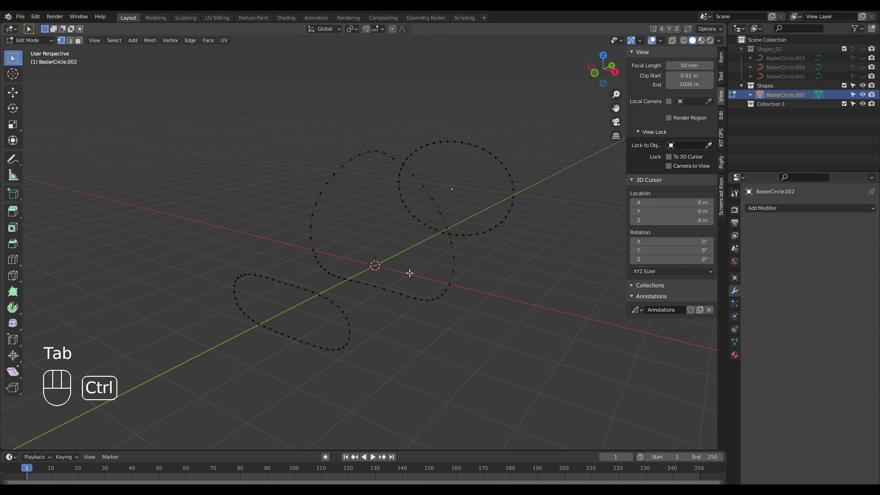
# - Select the vertices of all three loops and connect them with the LoopTools Loft operation
pyautogui.moveTo(409, 273); pyautogui.dragTo(295, 298, button='middle')
pyautogui.moveTo(255, 229); pyautogui.dragTo(242, 218, button='middle')
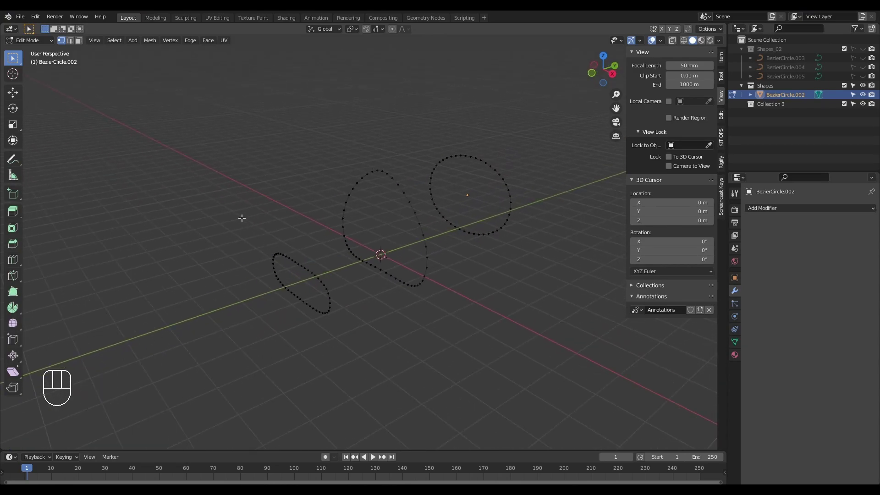
pyautogui.moveTo(187, 135); pyautogui.dragTo(539, 334)
pyautogui.moveTo(458, 249); pyautogui.dragTo(455, 223, button='middle')
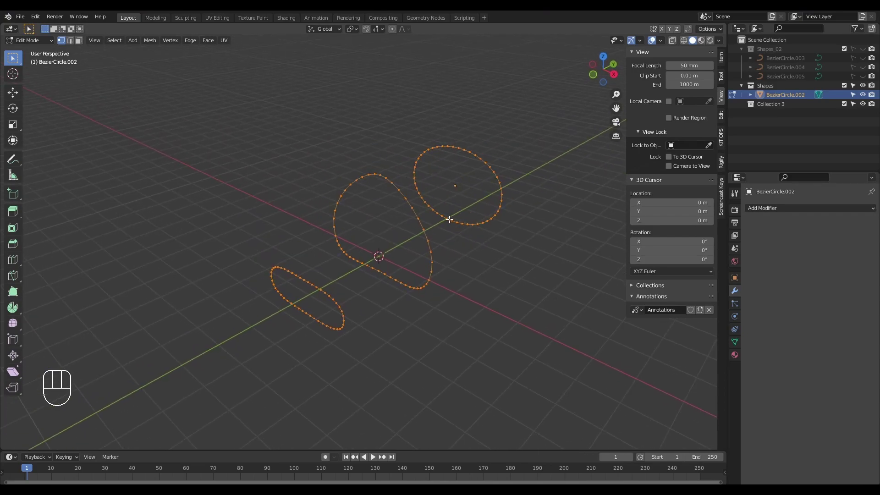
pyautogui.rightClick(455, 223)
pyautogui.moveTo(463, 224)
pyautogui.click(513, 270)
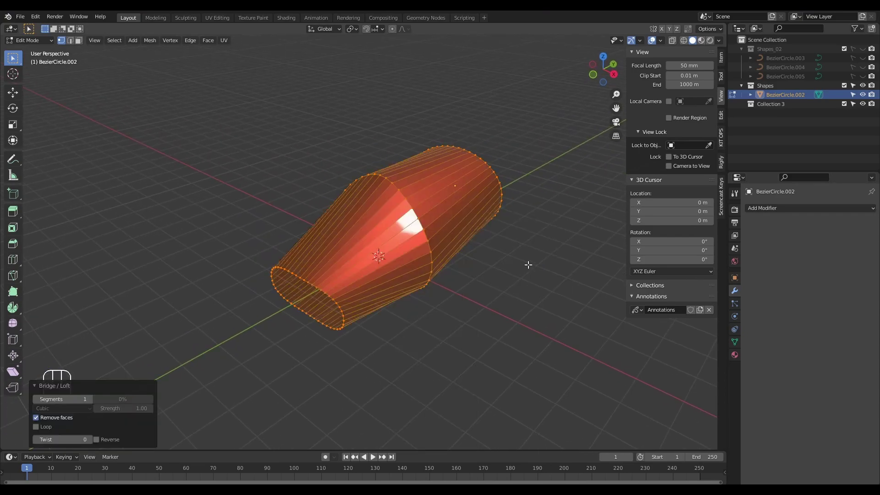
# - Look at the lofted mesh from the top view and switch the viewport to wireframe shading
pyautogui.moveTo(477, 216); pyautogui.dragTo(478, 198, button='middle')
pyautogui.press('`')
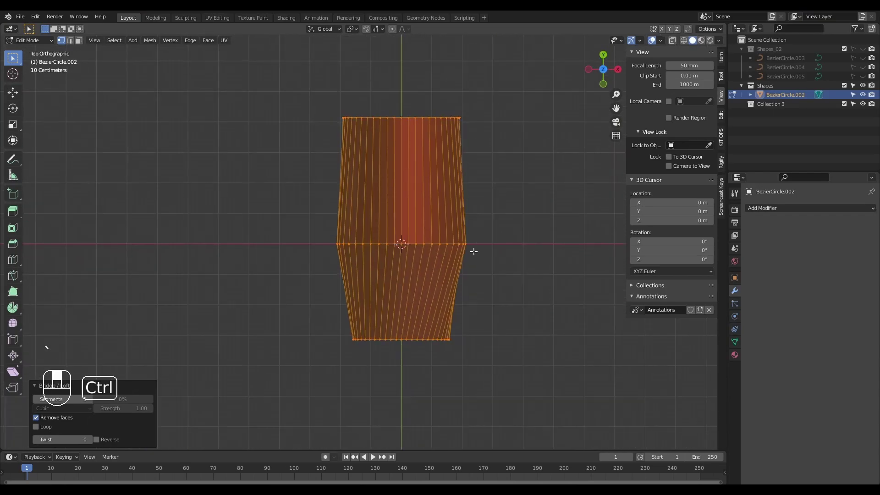
pyautogui.keyDown('ctrl'); pyautogui.moveTo(473, 251); pyautogui.dragTo(439, 124, button='middle'); pyautogui.keyUp('ctrl')
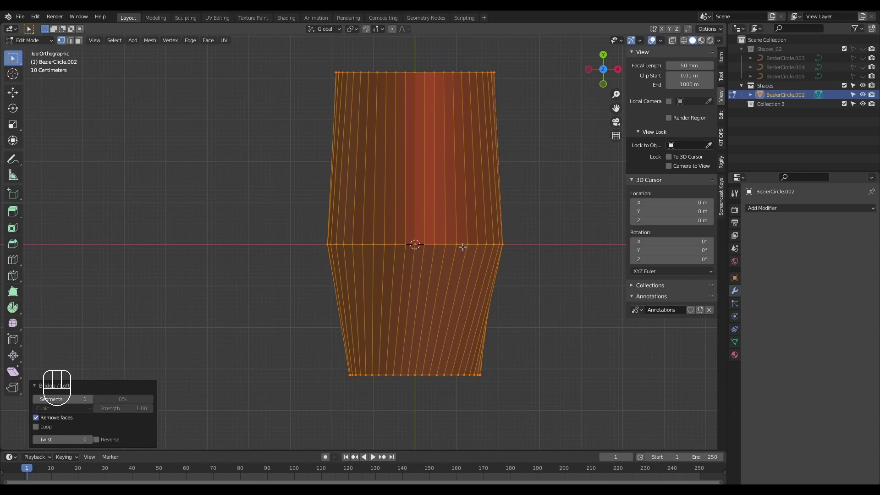
pyautogui.press('z')
pyautogui.click(395, 242)
pyautogui.keyDown('shift'); pyautogui.moveTo(509, 301); pyautogui.dragTo(461, 240, button='middle'); pyautogui.keyUp('shift')
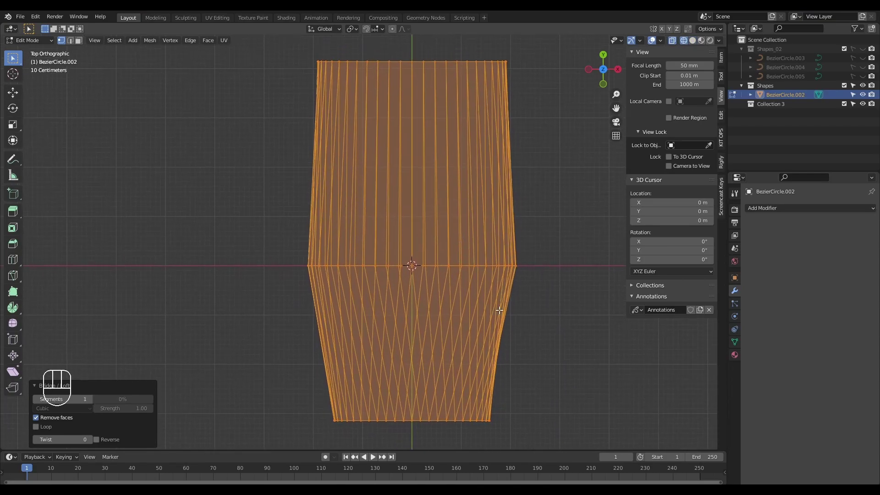
# - Compare the edge flow of both lofted sections and set the loft's Twist to 3
pyautogui.moveTo(484, 297); pyautogui.dragTo(474, 251, button='middle')
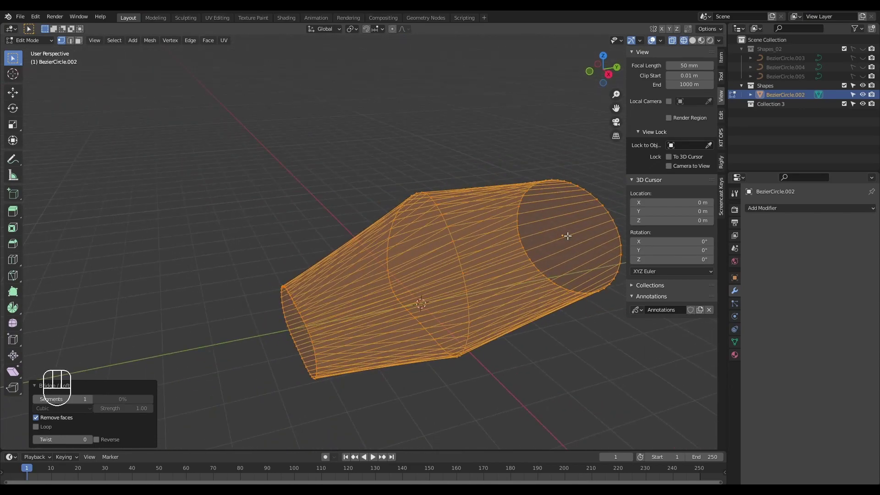
pyautogui.moveTo(568, 236); pyautogui.dragTo(503, 171, button='middle')
pyautogui.moveTo(508, 222); pyautogui.dragTo(526, 210, button='middle')
pyautogui.moveTo(507, 249); pyautogui.dragTo(506, 247, button='middle')
pyautogui.press('`')
pyautogui.click(493, 175)
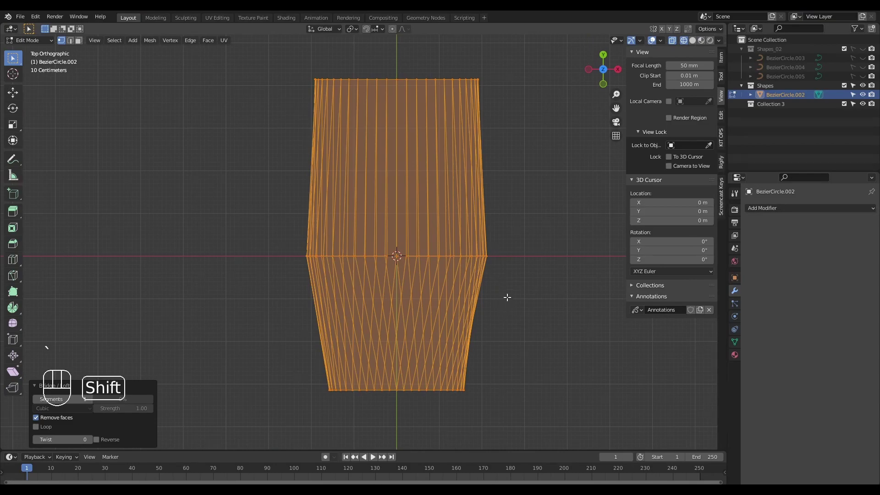
pyautogui.keyDown('shift'); pyautogui.moveTo(507, 296); pyautogui.dragTo(468, 272, button='middle'); pyautogui.keyUp('shift')
pyautogui.scroll(1, 475, 280)
pyautogui.keyDown('ctrl'); pyautogui.moveTo(472, 319); pyautogui.dragTo(464, 303, button='middle'); pyautogui.keyUp('ctrl')
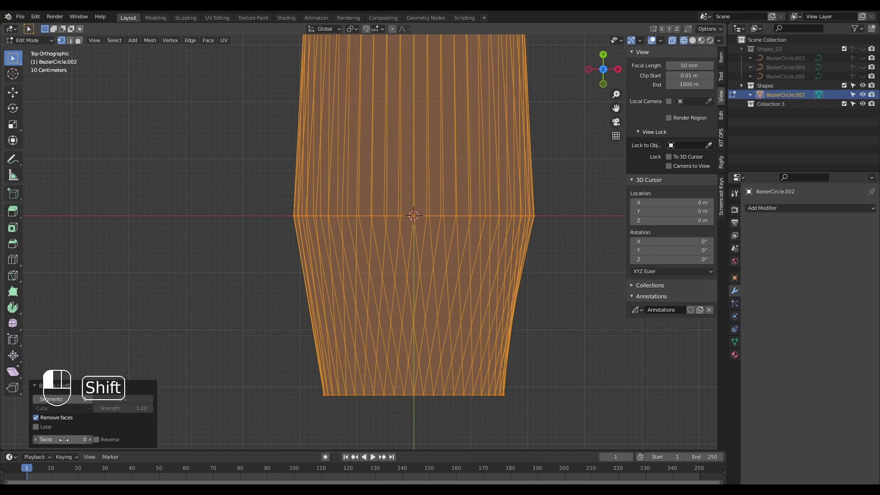
pyautogui.keyDown('shift'); pyautogui.moveTo(64, 440); pyautogui.dragTo(69, 441); pyautogui.keyUp('shift')
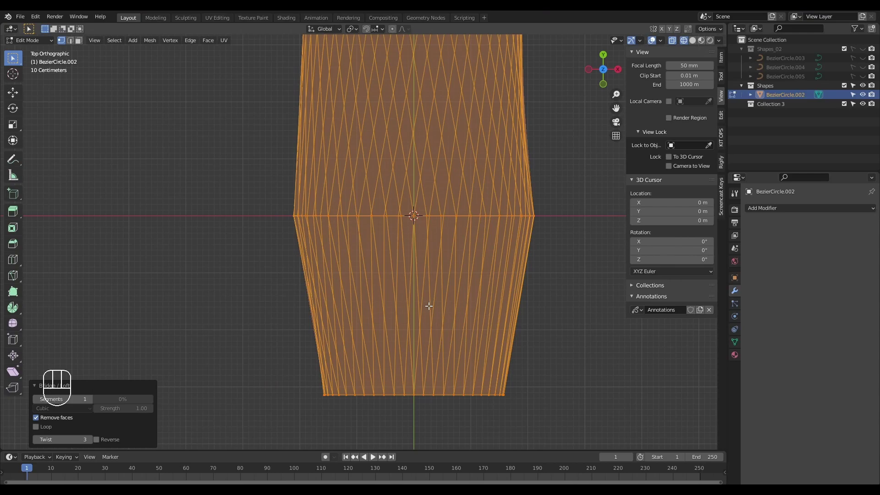
# - Examine the twisted edges along both sections, and undo the three-loop loft and its vertex selection
pyautogui.keyDown('shift'); pyautogui.moveTo(424, 282); pyautogui.dragTo(442, 398, button='middle'); pyautogui.keyUp('shift')
pyautogui.keyDown('ctrl'); pyautogui.moveTo(450, 203); pyautogui.dragTo(462, 254, button='middle'); pyautogui.keyUp('ctrl')
pyautogui.keyDown('shift'); pyautogui.moveTo(462, 254); pyautogui.dragTo(454, 197, button='middle'); pyautogui.keyUp('shift')
pyautogui.moveTo(453, 245); pyautogui.dragTo(460, 204, button='middle')
pyautogui.moveTo(461, 220); pyautogui.dragTo(444, 234, button='middle')
pyautogui.press('`')
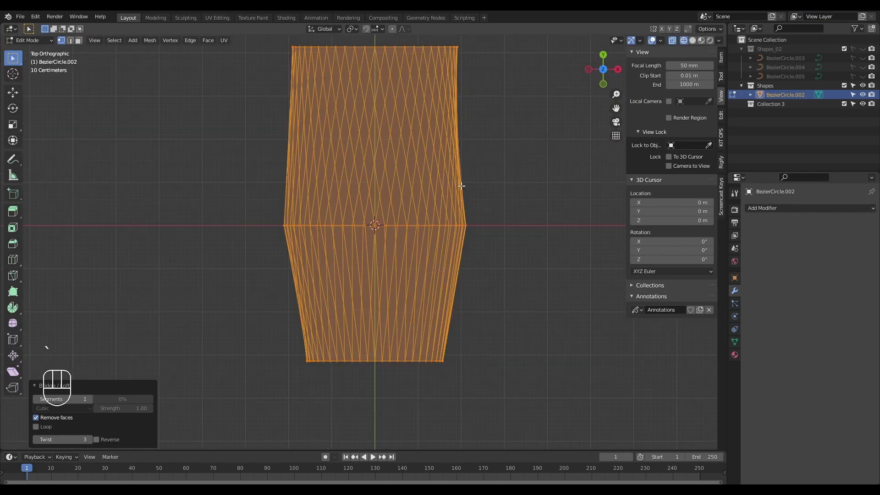
pyautogui.keyDown('shift'); pyautogui.moveTo(463, 196); pyautogui.dragTo(503, 209, button='middle'); pyautogui.keyUp('shift')
pyautogui.hotkey('ctrl', 'z')
pyautogui.hotkey('ctrl', 'z')
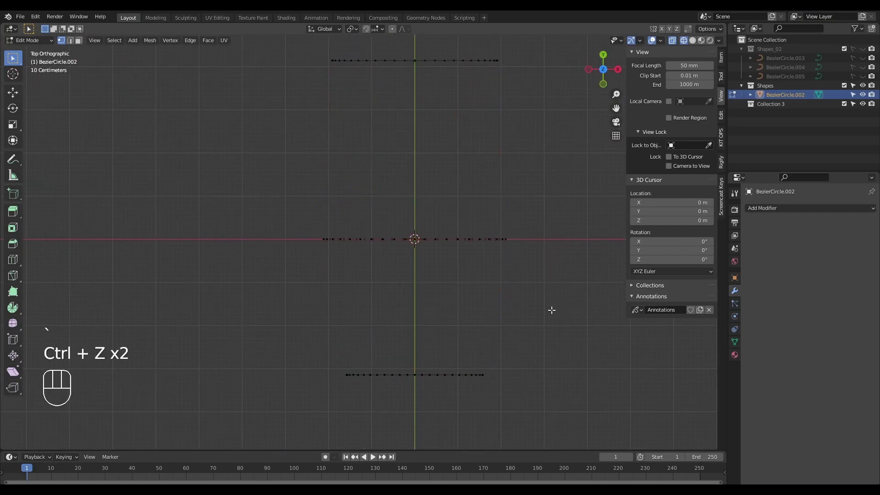
# - Select only the front and middle loops and connect them with the LoopTools Loft operation
pyautogui.moveTo(552, 309); pyautogui.dragTo(495, 252, button='middle')
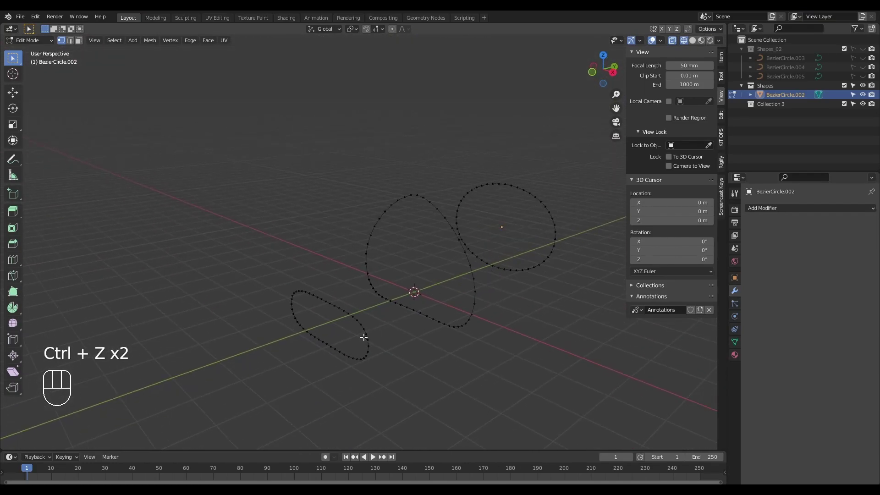
pyautogui.moveTo(347, 315); pyautogui.dragTo(326, 330, button='middle')
pyautogui.keyDown('shift'); pyautogui.moveTo(277, 248); pyautogui.dragTo(371, 368); pyautogui.keyUp('shift')
pyautogui.keyDown('shift'); pyautogui.moveTo(359, 353); pyautogui.dragTo(288, 337, button='middle'); pyautogui.keyUp('shift')
pyautogui.keyDown('shift'); pyautogui.moveTo(294, 160); pyautogui.dragTo(459, 373); pyautogui.keyUp('shift')
pyautogui.moveTo(415, 299); pyautogui.dragTo(507, 278, button='middle')
pyautogui.rightClick(452, 229)
pyautogui.moveTo(448, 219)
pyautogui.click(497, 257)
# - Straighten the front section's edges in top view by setting the loft's Twist to -4
pyautogui.press('`')
pyautogui.keyDown('shift'); pyautogui.moveTo(388, 369); pyautogui.dragTo(429, 272, button='middle'); pyautogui.keyUp('shift')
pyautogui.moveTo(59, 435); pyautogui.dragTo(75, 439)
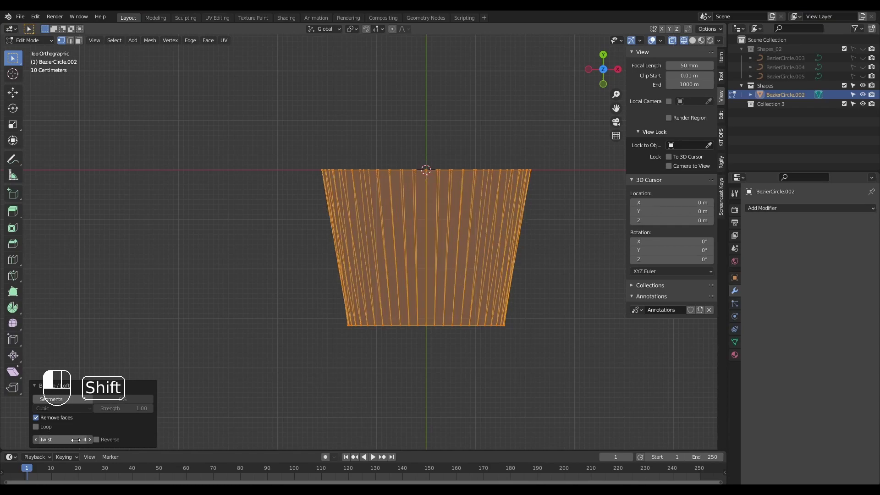
# - Select only the middle and rear edge loops and connect them with the LoopTools Loft operation
pyautogui.moveTo(497, 300); pyautogui.dragTo(449, 279, button='middle')
pyautogui.keyDown('shift'); pyautogui.moveTo(541, 227); pyautogui.dragTo(453, 232, button='middle'); pyautogui.keyUp('shift')
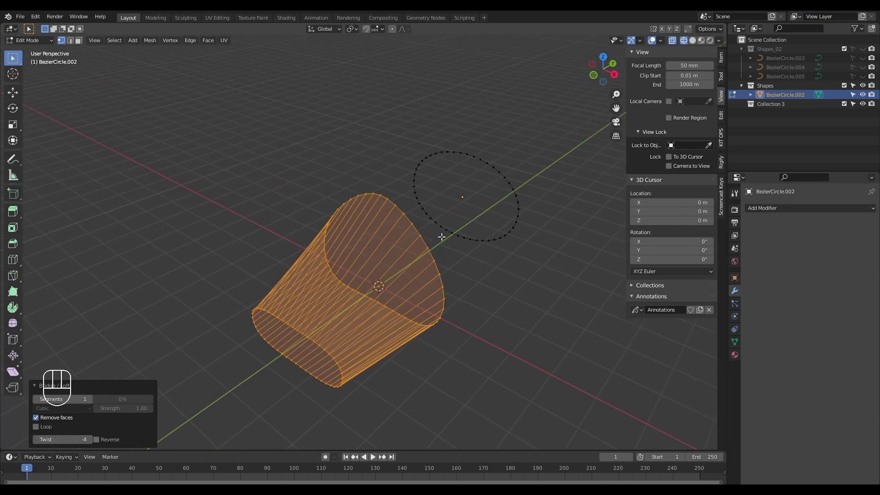
pyautogui.click(416, 230)
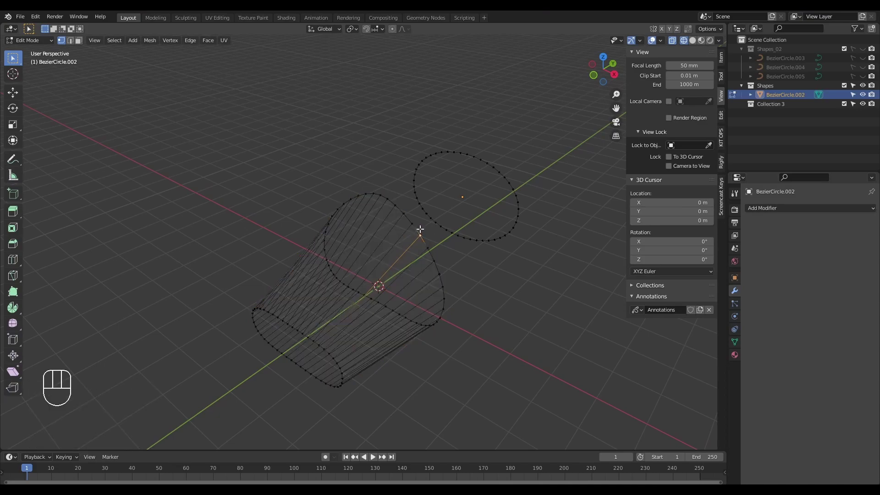
pyautogui.press('2')
pyautogui.keyDown('alt'); pyautogui.keyDown('shift'); pyautogui.click(415, 229); pyautogui.keyUp('shift'); pyautogui.keyUp('alt')
pyautogui.keyDown('alt'); pyautogui.keyDown('shift'); pyautogui.click(505, 171); pyautogui.keyUp('shift'); pyautogui.keyUp('alt')
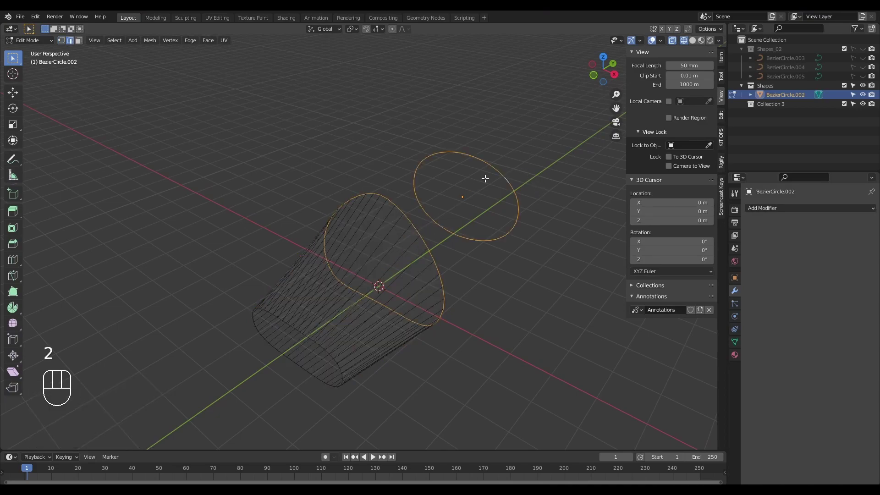
pyautogui.moveTo(485, 179); pyautogui.dragTo(456, 195, button='middle')
pyautogui.rightClick(454, 192)
pyautogui.moveTo(453, 191)
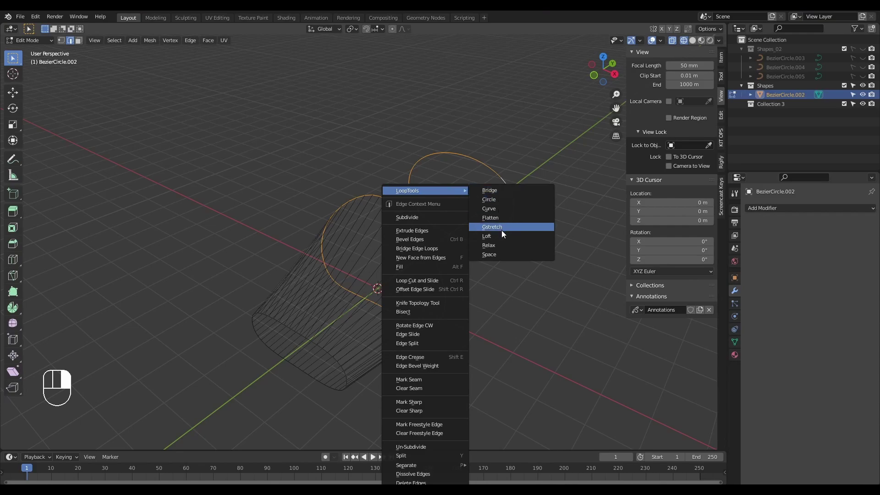
pyautogui.click(513, 235)
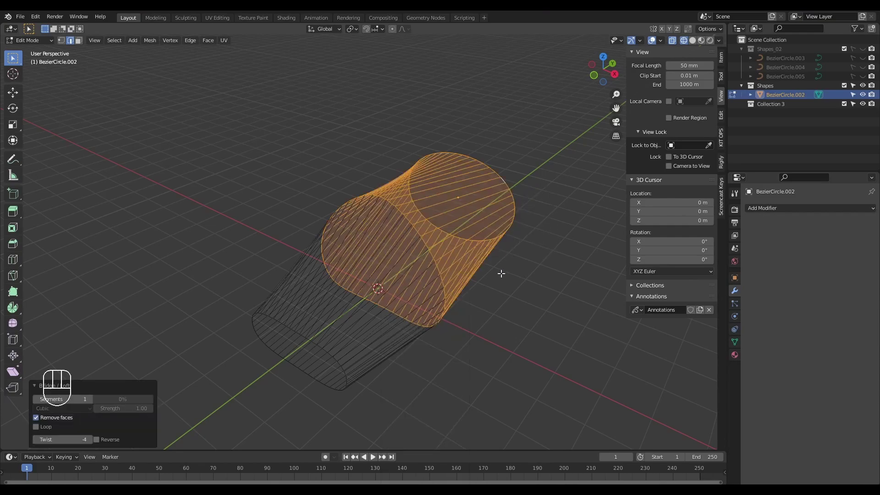
# - Straighten the rear section's edges in top view by setting the loft's Twist to 0
pyautogui.moveTo(504, 297); pyautogui.dragTo(473, 262, button='middle')
pyautogui.press('`')
pyautogui.click(467, 167)
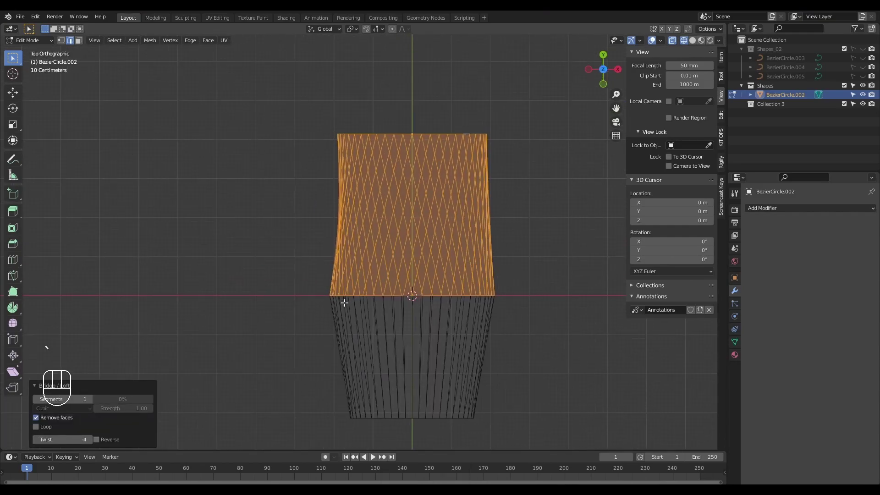
pyautogui.moveTo(71, 441); pyautogui.dragTo(68, 440)
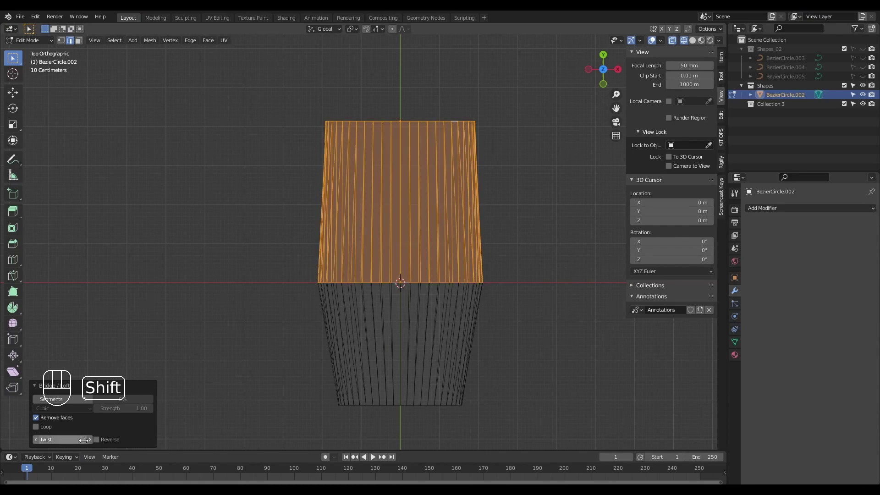
# - Display the lofted mesh in solid shading and shade the whole object smooth
pyautogui.moveTo(501, 245)
pyautogui.mouseDown(button='middle')
pyautogui.moveTo(502, 231)
pyautogui.moveTo(505, 302)
pyautogui.moveTo(510, 274)
pyautogui.moveTo(479, 279)
pyautogui.mouseUp(button='middle')
pyautogui.scroll(3, 480, 279)
pyautogui.keyDown('shift'); pyautogui.moveTo(491, 235); pyautogui.dragTo(509, 171, button='middle'); pyautogui.keyUp('shift')
pyautogui.press('z')
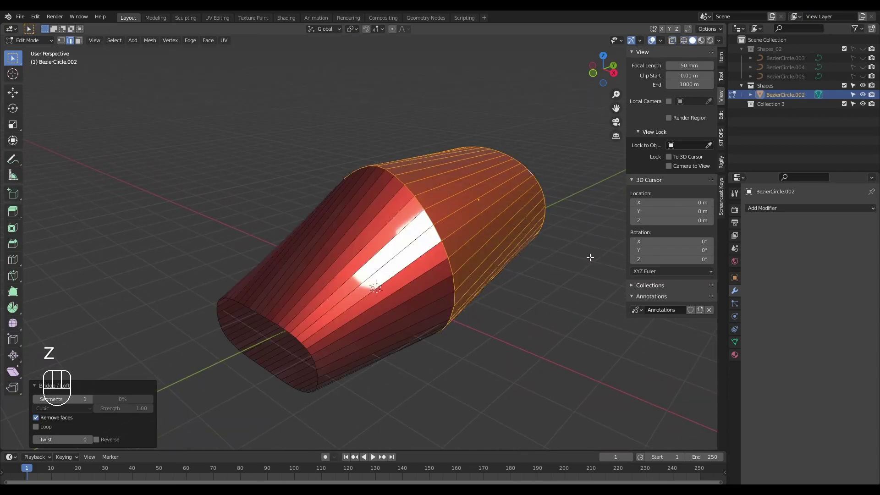
pyautogui.press('Tab')
pyautogui.rightClick(480, 240)
pyautogui.click(480, 240)
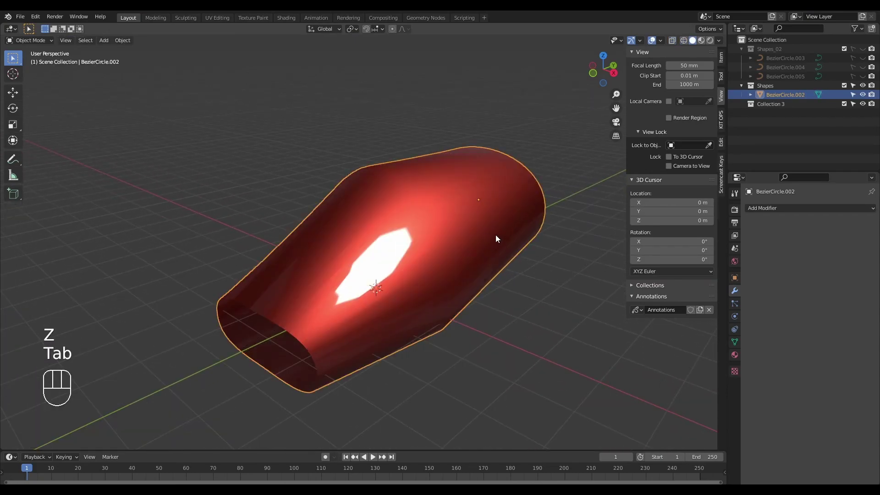
# - Add a level 3 Subdivision modifier to the lofted object and check its underlying mesh edges
pyautogui.hotkey('ctrl', '3')
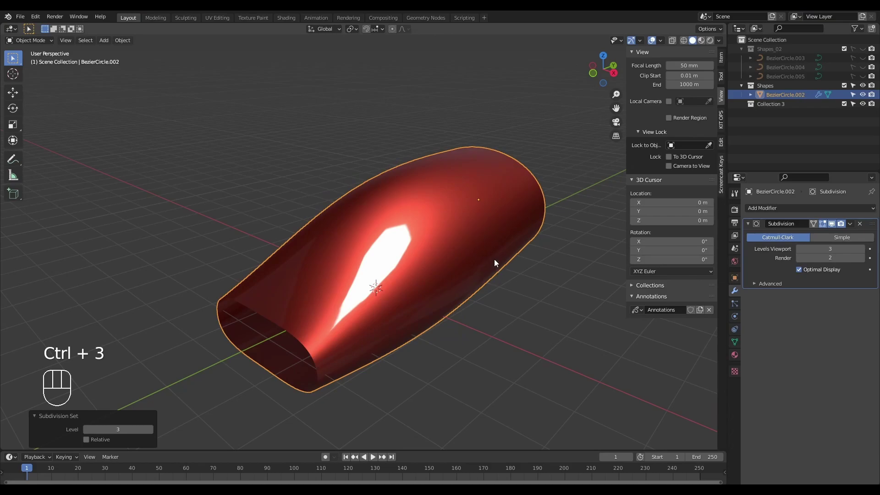
pyautogui.moveTo(495, 259)
pyautogui.keyDown('ctrl'); pyautogui.mouseDown(button='middle')
pyautogui.moveTo(477, 244)
pyautogui.moveTo(500, 267)
pyautogui.mouseUp(button='middle'); pyautogui.keyUp('ctrl')
pyautogui.keyDown('shift'); pyautogui.moveTo(500, 267); pyautogui.dragTo(491, 214, button='middle'); pyautogui.keyUp('shift')
pyautogui.press('Tab')
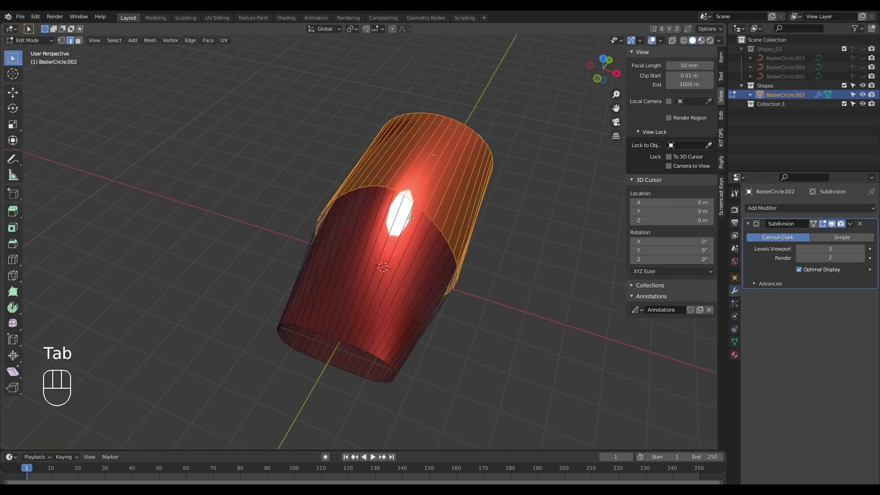
pyautogui.press('Tab')
# - Lower the Subdivision modifier's viewport level to 1
pyautogui.click(844, 248)
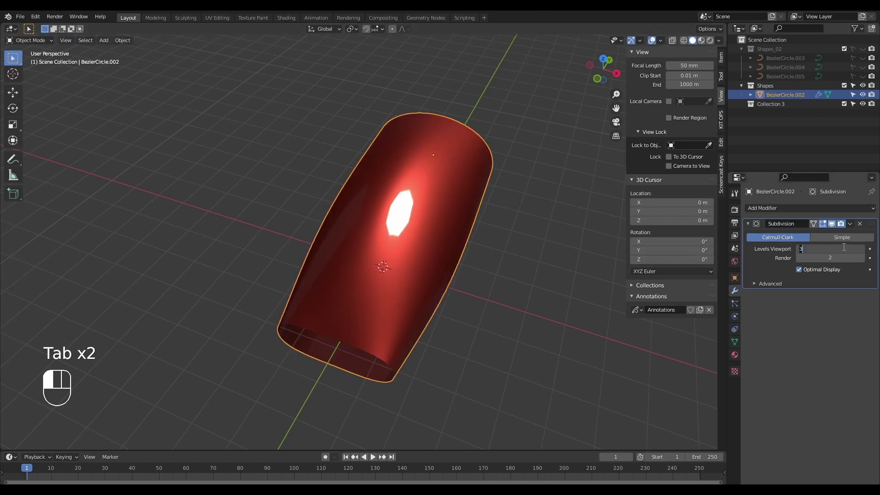
pyautogui.press('Return')
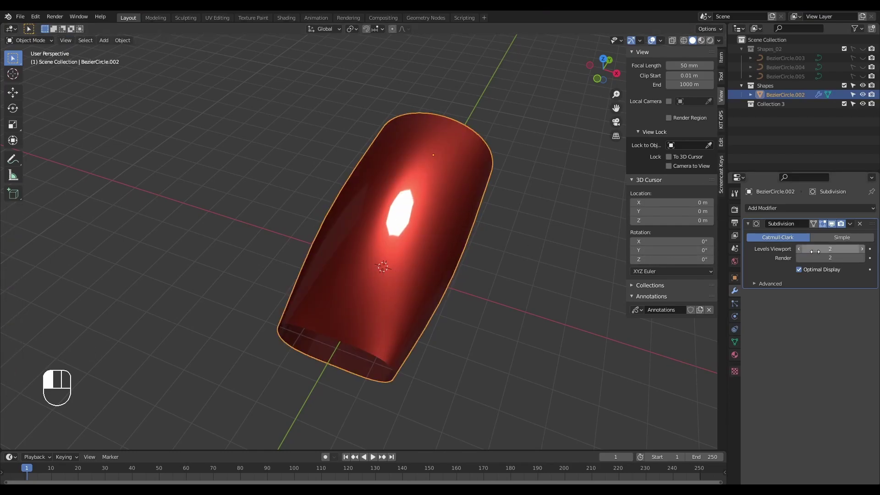
pyautogui.click(834, 252)
pyautogui.write('1')
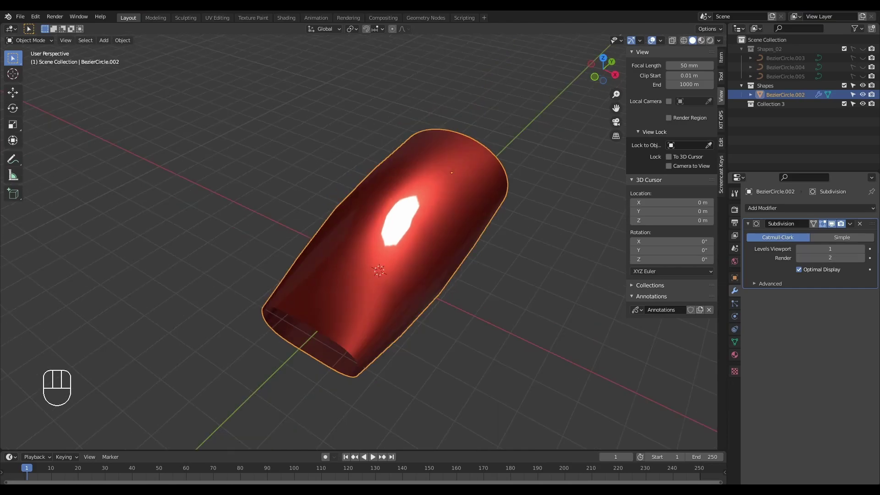
pyautogui.press('Return')
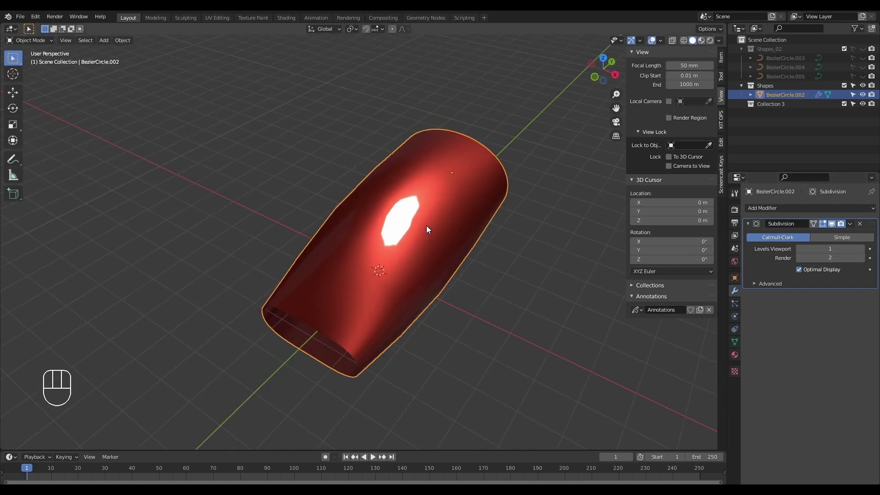
# - Add one centred loop cut across the front section and another across the rear section of the loft
pyautogui.press('Tab')
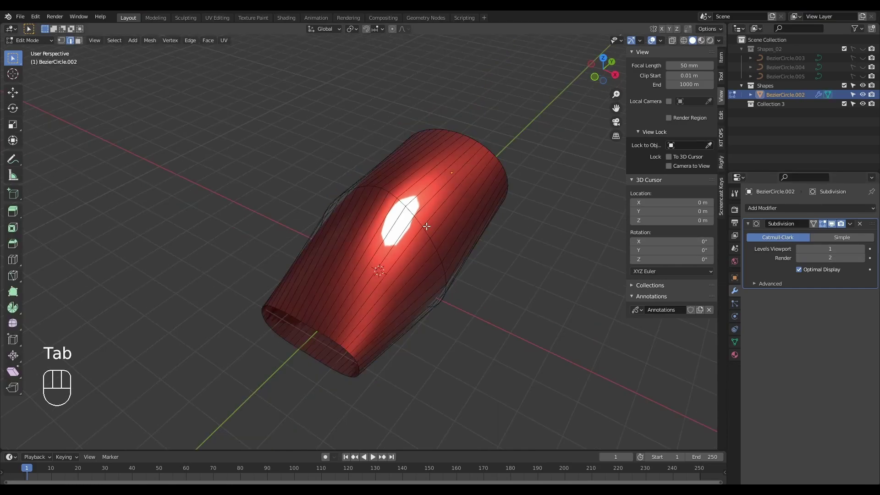
pyautogui.hotkey('ctrl', 'r')
pyautogui.click(377, 263)
pyautogui.rightClick(378, 264)
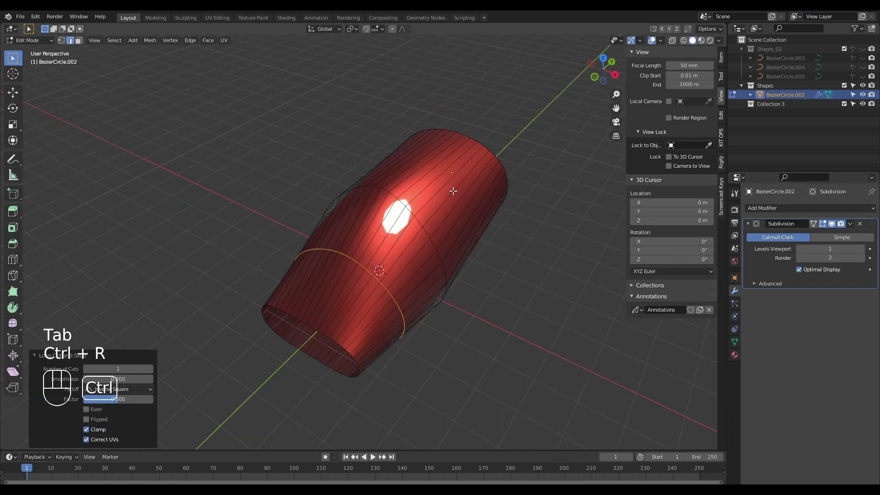
pyautogui.hotkey('ctrl', 'r')
# - Raise a narrow lengthwise strip of upper faces spanning the middle loop by about 0.55 m along Z
pyautogui.press('2')
pyautogui.press('3')
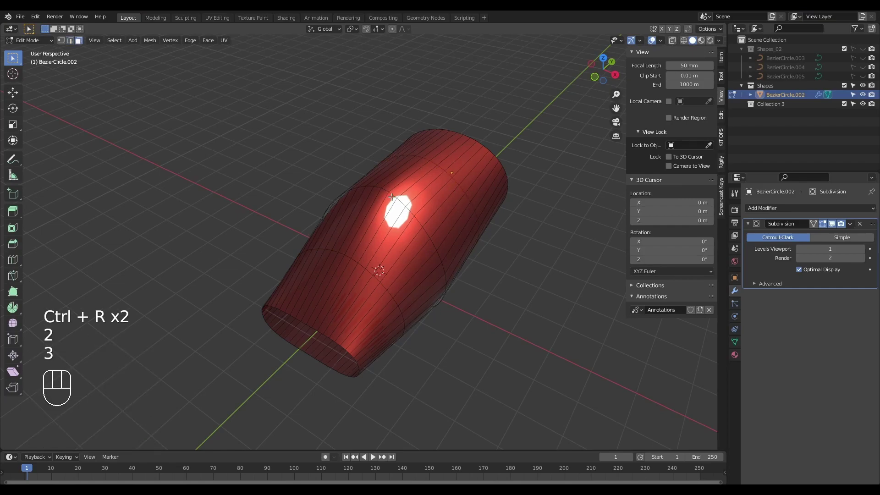
pyautogui.moveTo(407, 215); pyautogui.dragTo(397, 201, button='middle')
pyautogui.press('2')
pyautogui.press('3')
pyautogui.moveTo(386, 189); pyautogui.dragTo(397, 202)
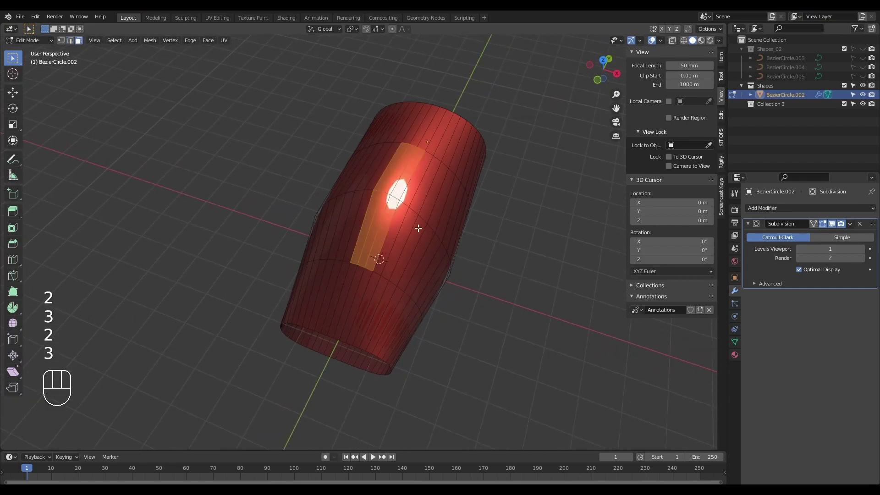
pyautogui.moveTo(418, 230); pyautogui.dragTo(396, 215, button='middle')
pyautogui.press('g')
pyautogui.press('z')
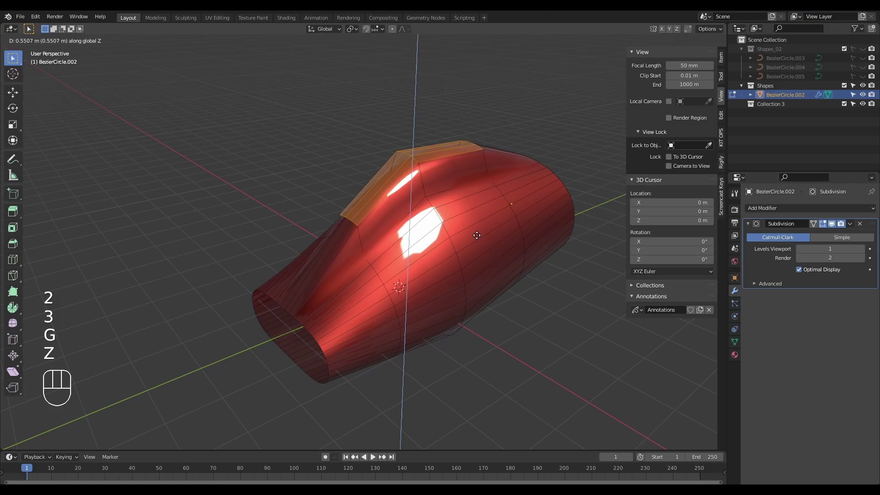
pyautogui.click(461, 236)
pyautogui.press('Tab')
# - Set the Subdivision modifier's viewport level to 2 and examine the raised ridge from several sides
pyautogui.moveTo(460, 234); pyautogui.dragTo(486, 242, button='middle')
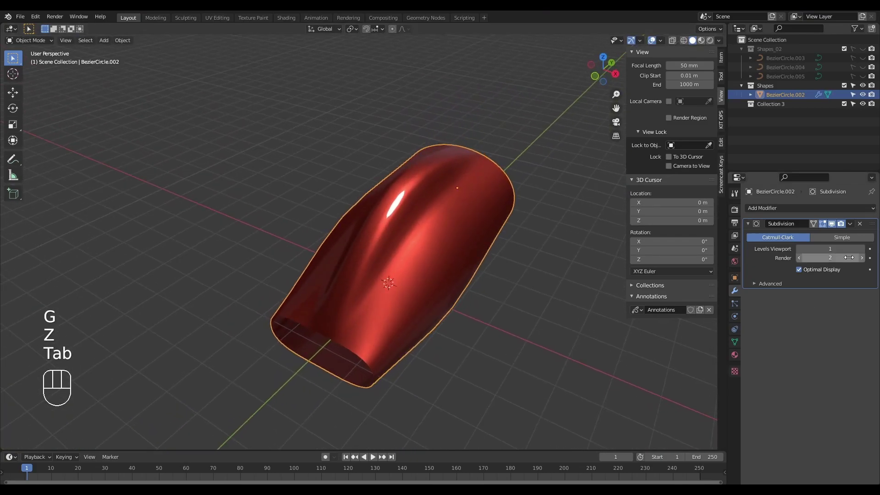
pyautogui.click(833, 250)
pyautogui.write('2')
pyautogui.press('Return')
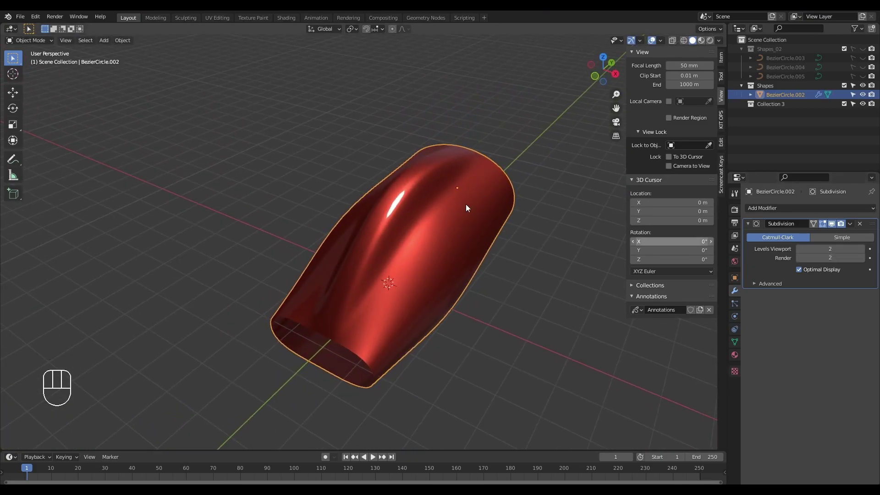
pyautogui.moveTo(547, 260); pyautogui.dragTo(541, 254, button='middle')
pyautogui.moveTo(474, 236)
pyautogui.keyDown('shift'); pyautogui.mouseDown(button='middle')
pyautogui.moveTo(465, 236)
pyautogui.moveTo(474, 250)
pyautogui.moveTo(505, 214)
pyautogui.moveTo(544, 201)
pyautogui.moveTo(473, 222)
pyautogui.moveTo(519, 216)
pyautogui.moveTo(477, 218)
pyautogui.moveTo(472, 235)
pyautogui.mouseUp(button='middle'); pyautogui.keyUp('shift')
pyautogui.press('Tab')
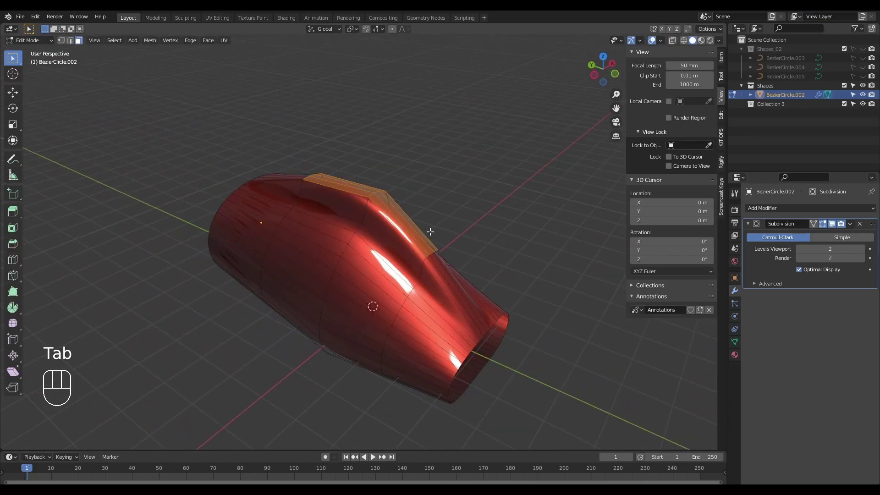
pyautogui.press('Tab')
pyautogui.moveTo(398, 226); pyautogui.dragTo(314, 220, button='middle')
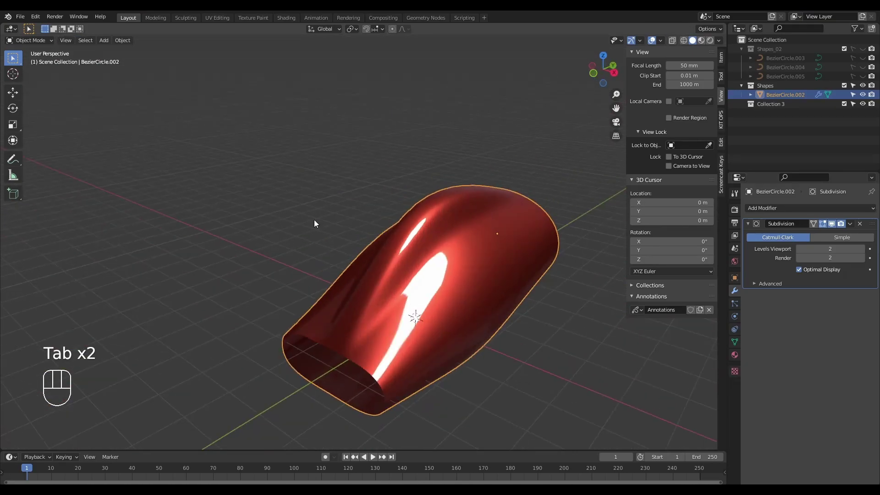
pyautogui.moveTo(463, 229); pyautogui.dragTo(452, 262, button='middle')
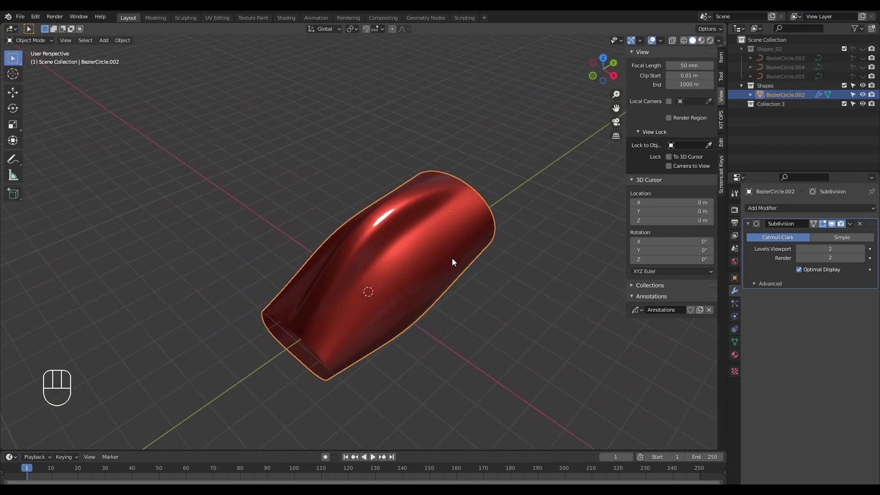